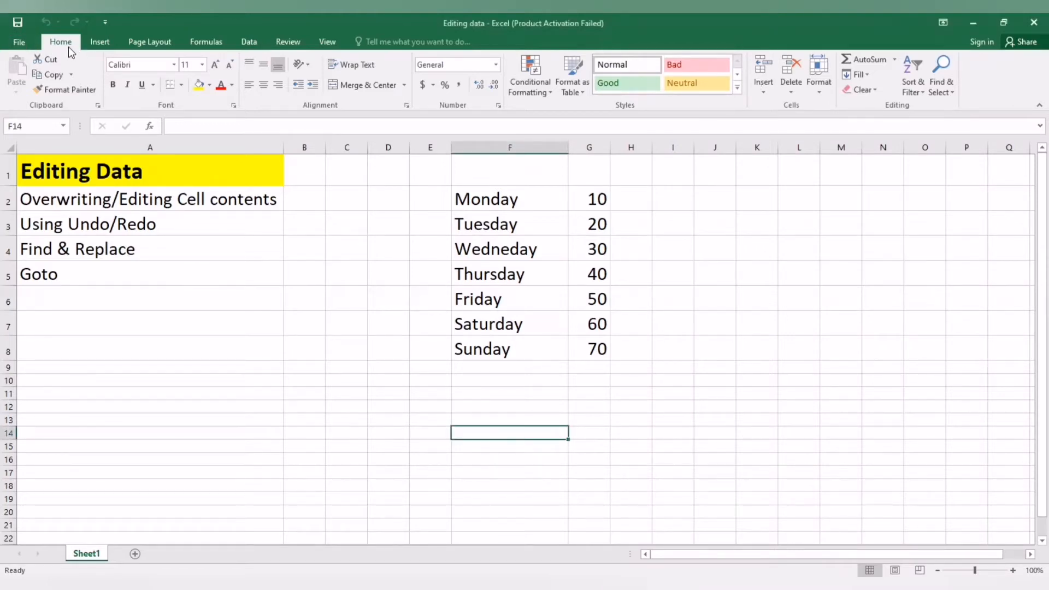
Search the sheet for "y" and step through the first four matching weekday cells, keeping the weekday list uncovered.
{"action": "left_click", "coordinate": [951, 92]}
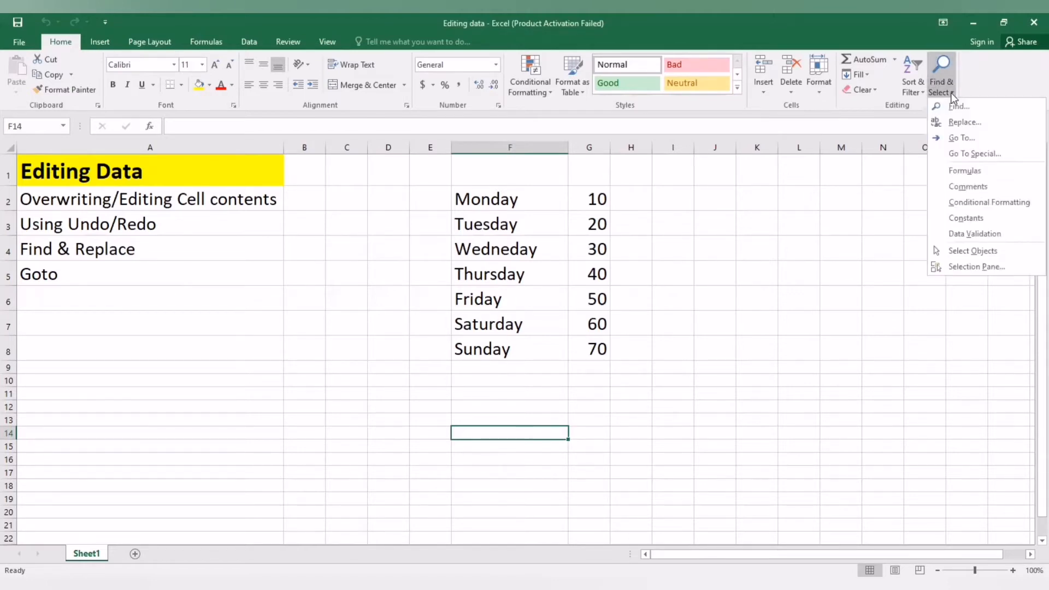
{"action": "left_click", "coordinate": [951, 106]}
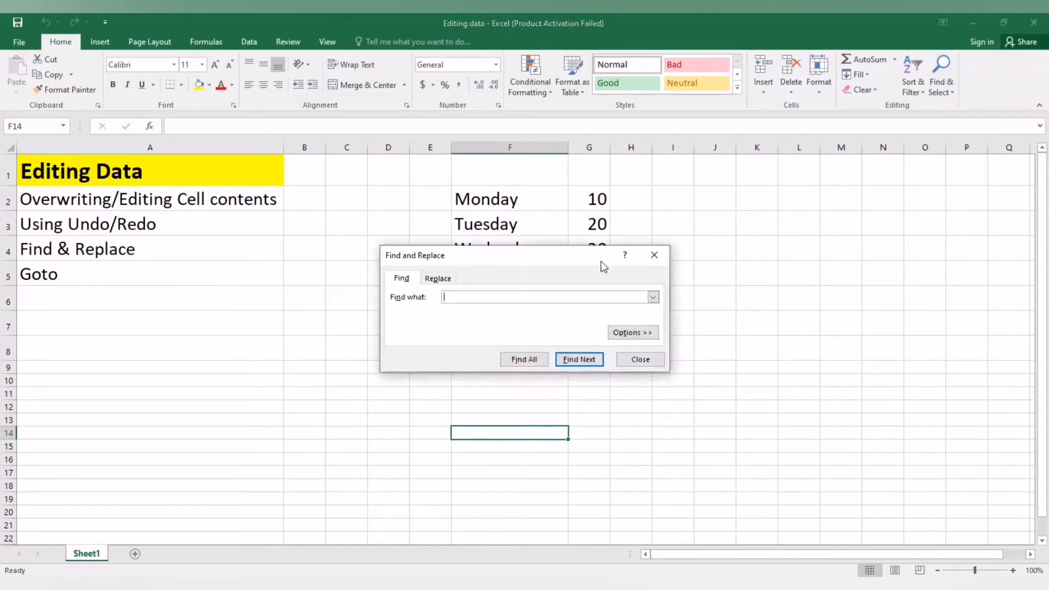
{"action": "left_click_drag", "start_coordinate": [550, 268], "coordinate": [551, 311]}
{"action": "type", "text": "y"}
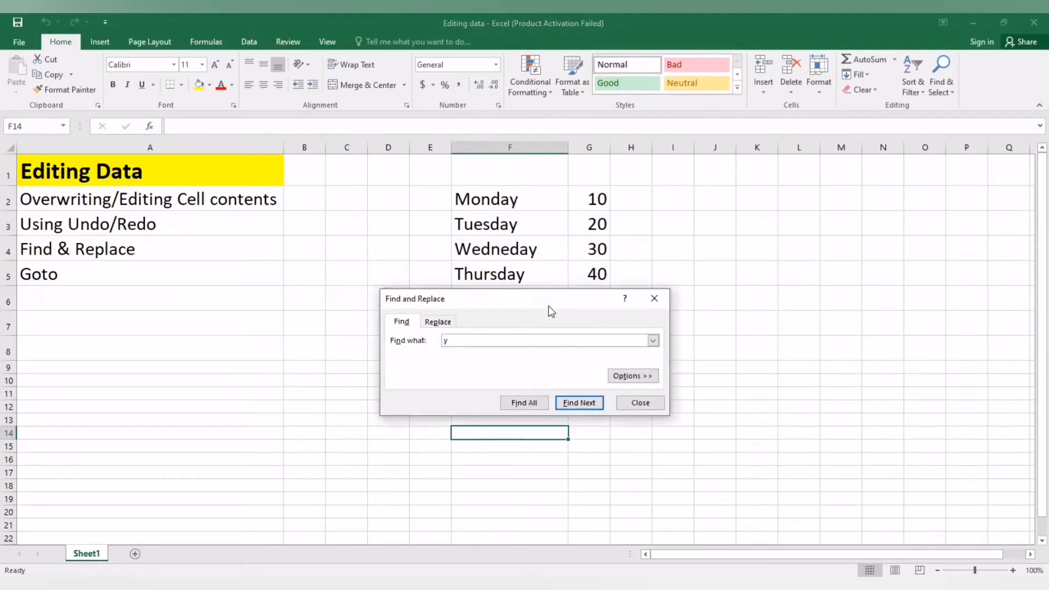
{"action": "left_click", "coordinate": [573, 406]}
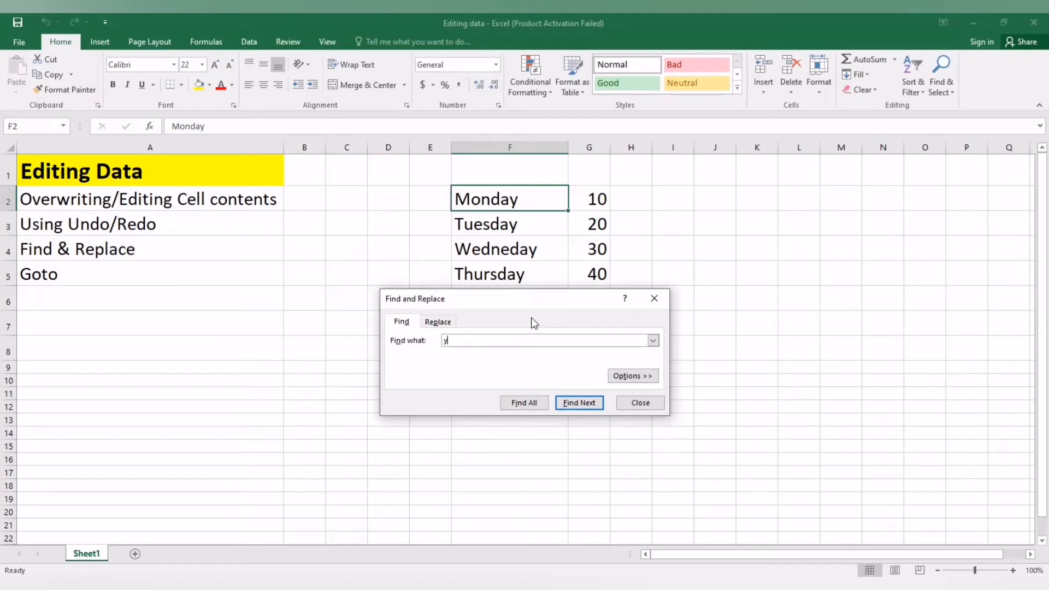
{"action": "left_click_drag", "start_coordinate": [531, 299], "coordinate": [264, 241]}
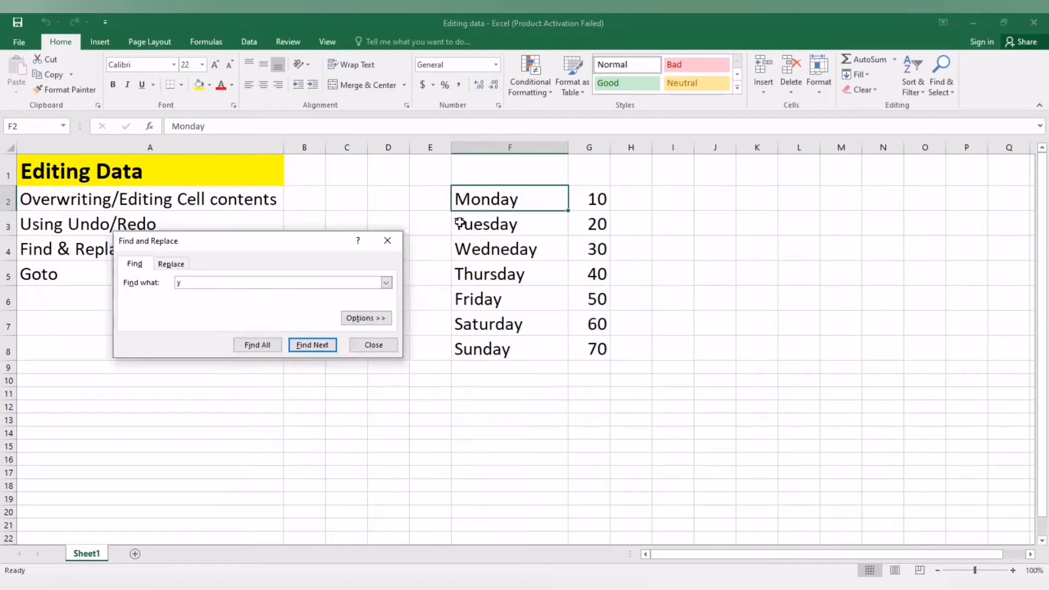
{"action": "left_click", "coordinate": [316, 343]}
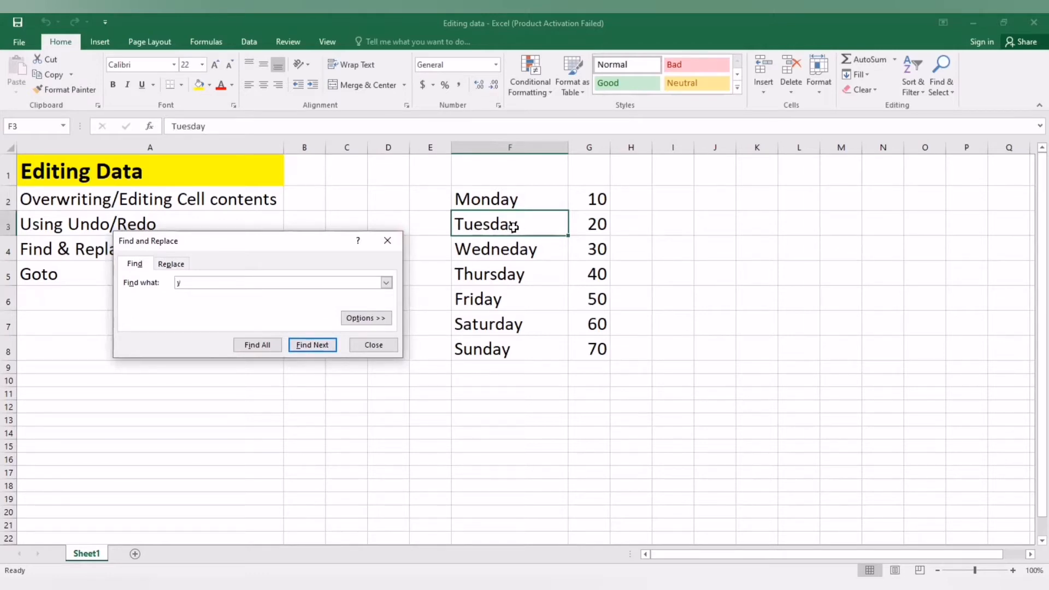
{"action": "left_click", "coordinate": [313, 345]}
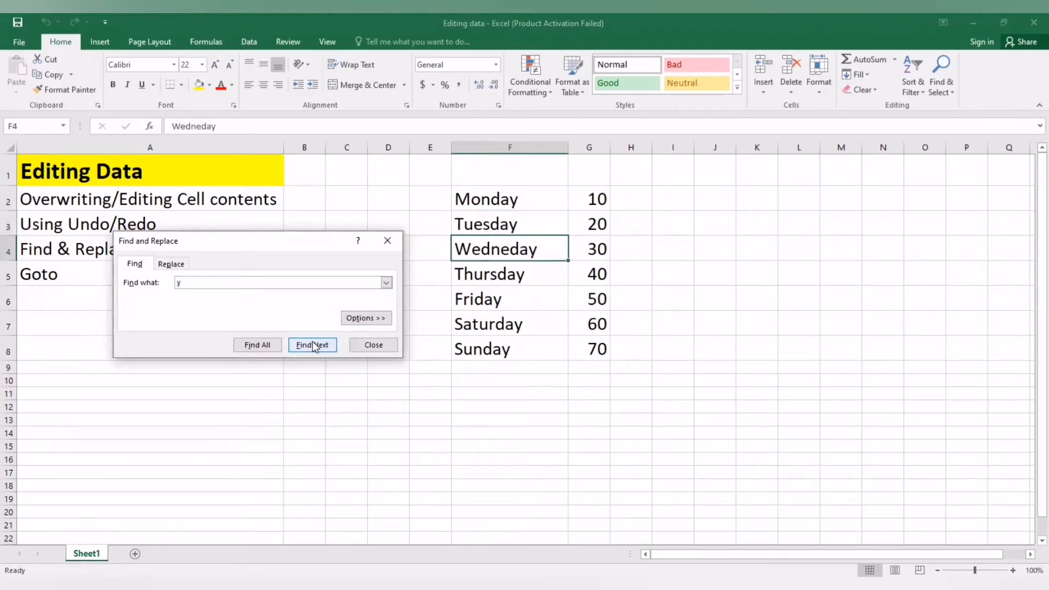
{"action": "left_click", "coordinate": [314, 345]}
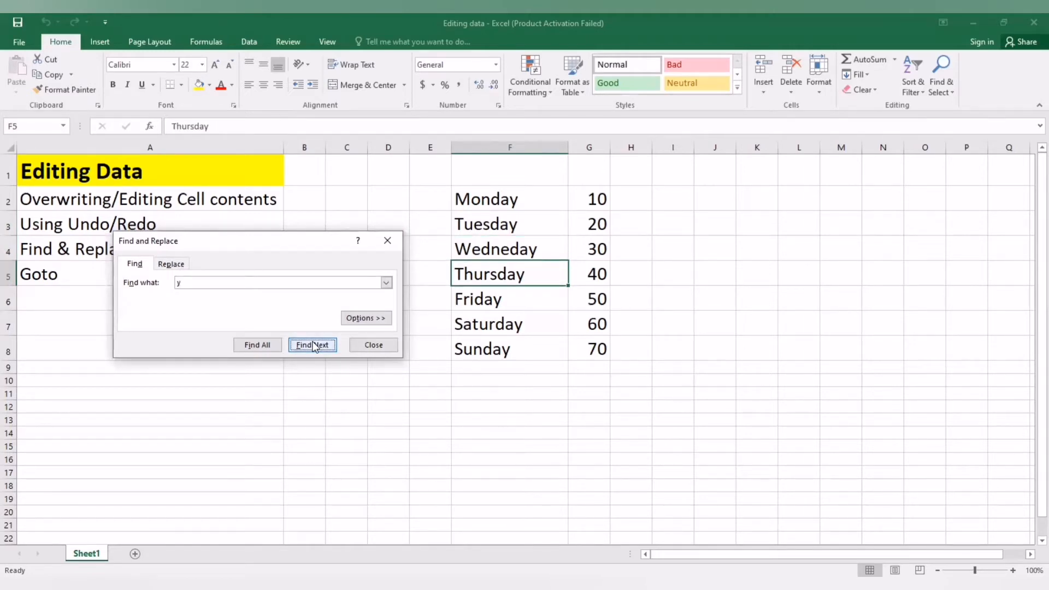
{"action": "left_click_drag", "start_coordinate": [271, 243], "coordinate": [396, 307]}
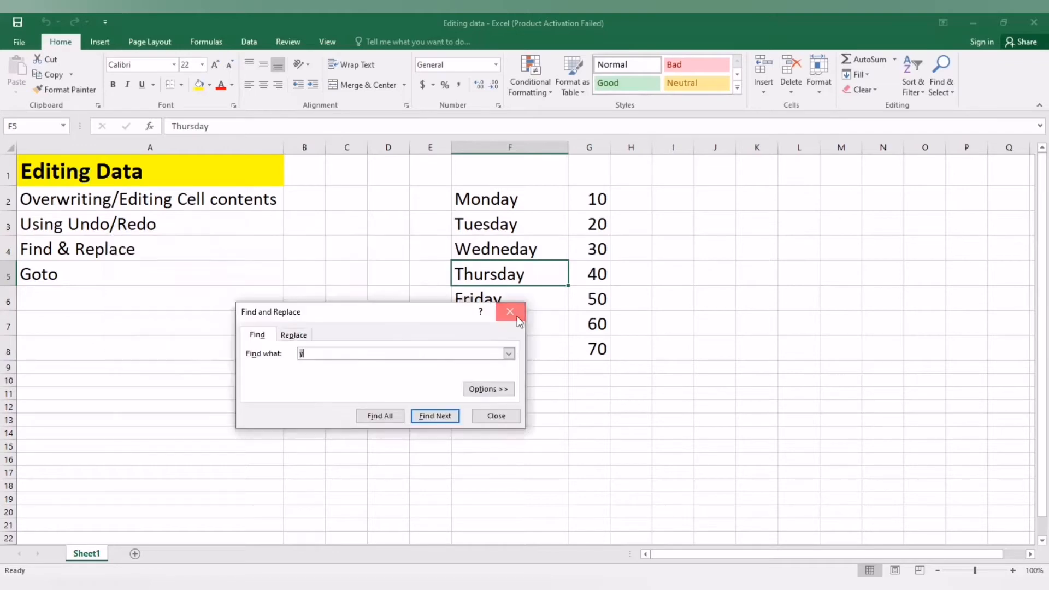
{"action": "left_click", "coordinate": [517, 317]}
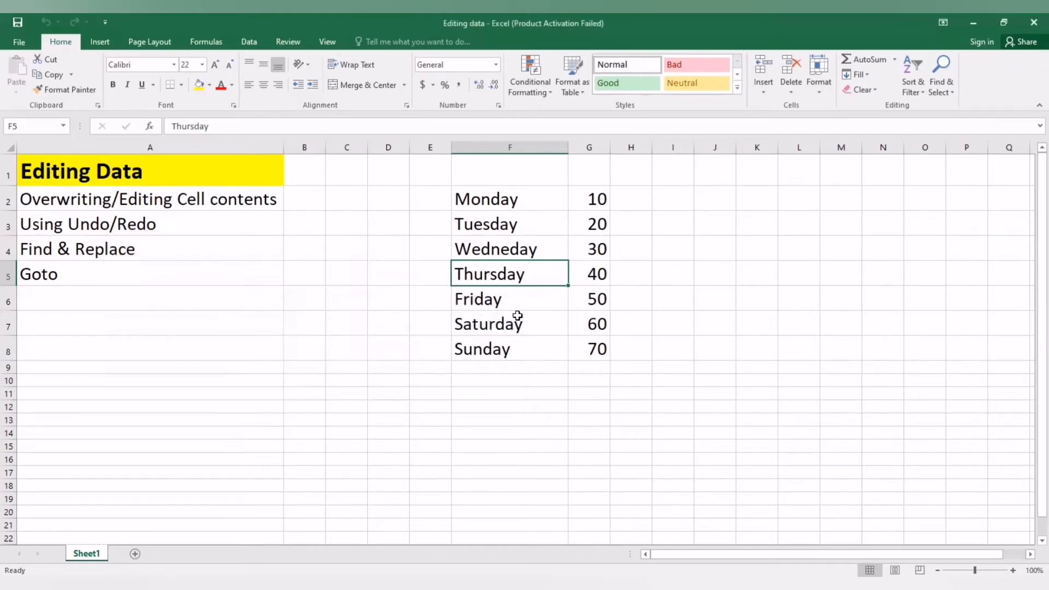
Search the sheet for "d", step through the matching cells, and close the search.
{"action": "key", "text": "ctrl+f"}
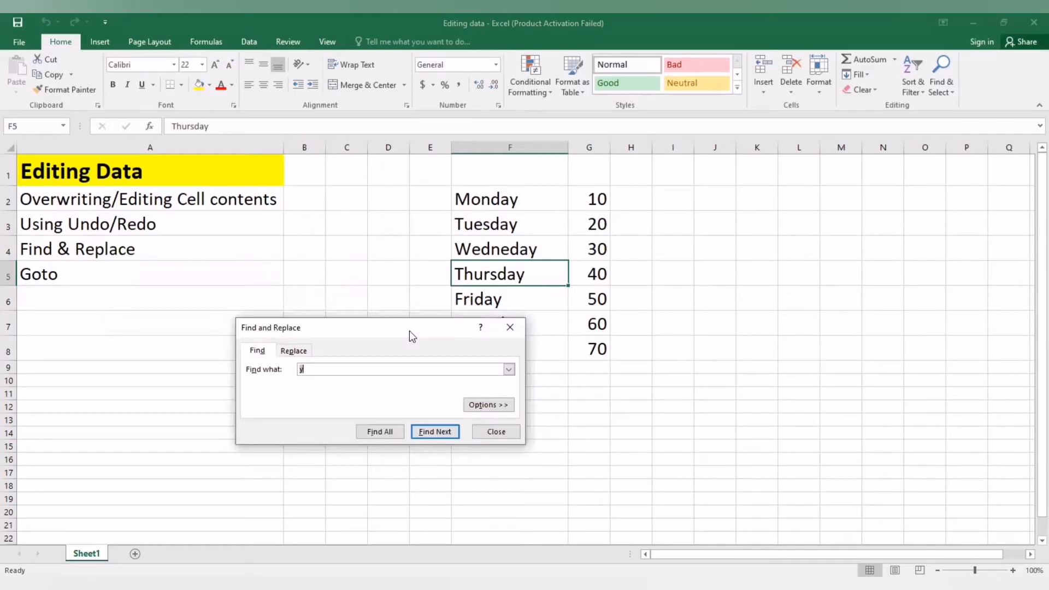
{"action": "left_click_drag", "start_coordinate": [408, 330], "coordinate": [502, 236]}
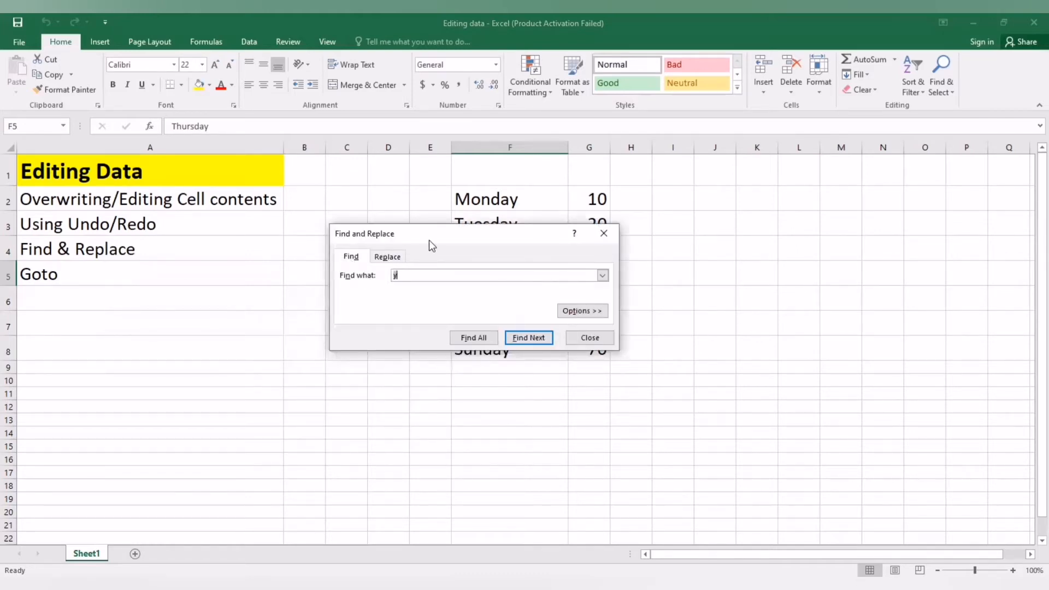
{"action": "left_click_drag", "start_coordinate": [365, 233], "coordinate": [159, 275]}
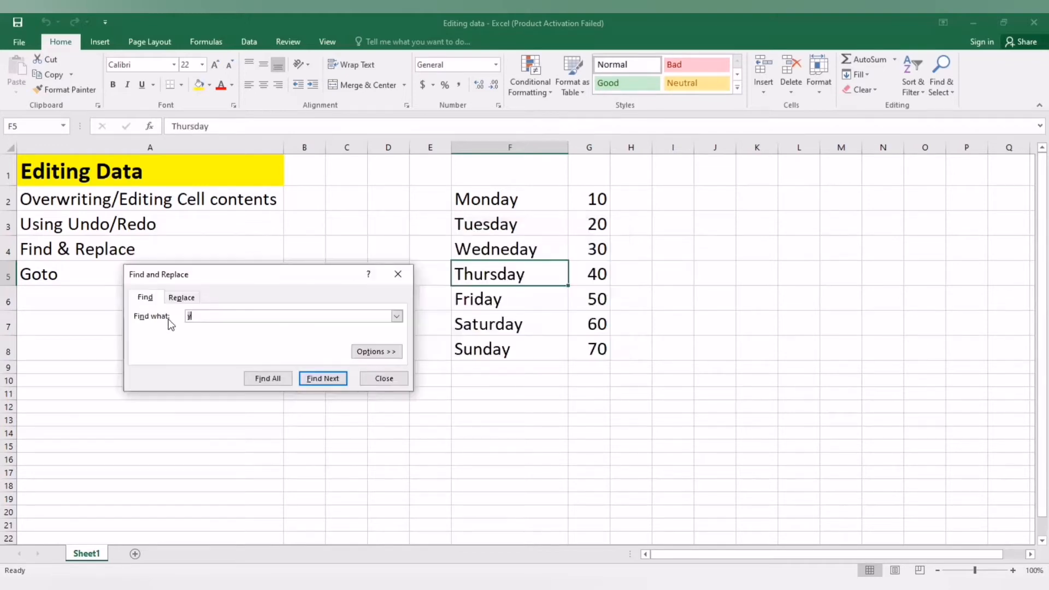
{"action": "left_click", "coordinate": [198, 318]}
{"action": "key", "text": "BackSpace"}
{"action": "type", "text": "d"}
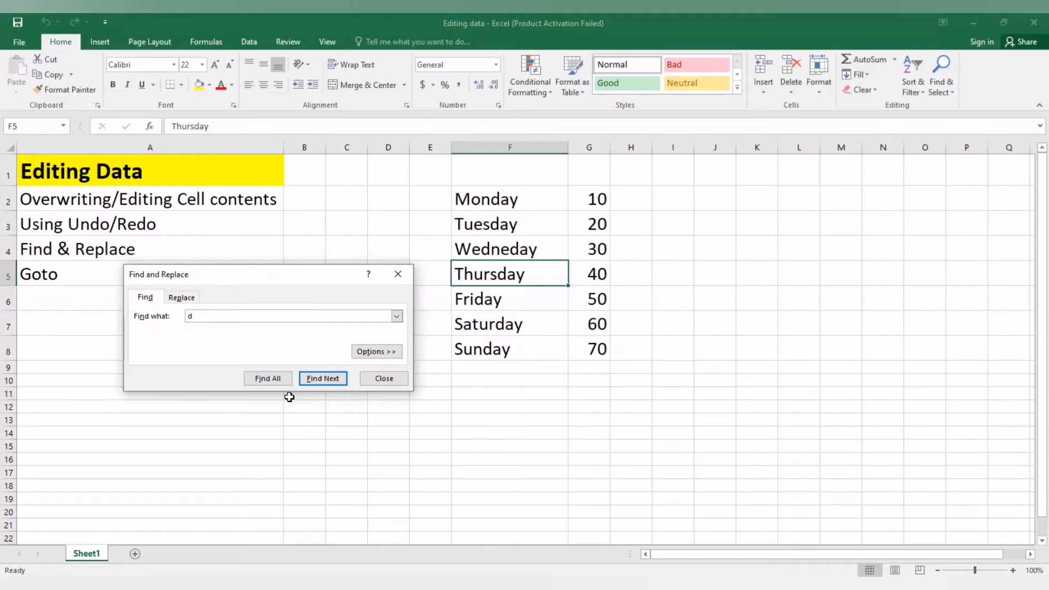
{"action": "left_click", "coordinate": [321, 380]}
{"action": "left_click", "coordinate": [321, 378]}
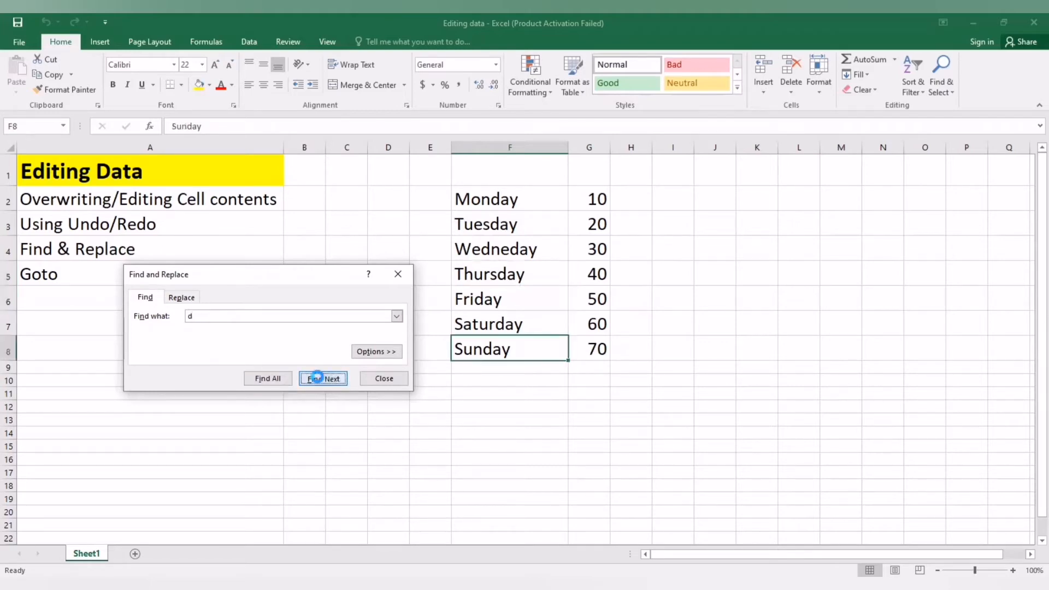
{"action": "left_click", "coordinate": [321, 378]}
{"action": "left_click", "coordinate": [322, 378]}
{"action": "left_click", "coordinate": [322, 378]}
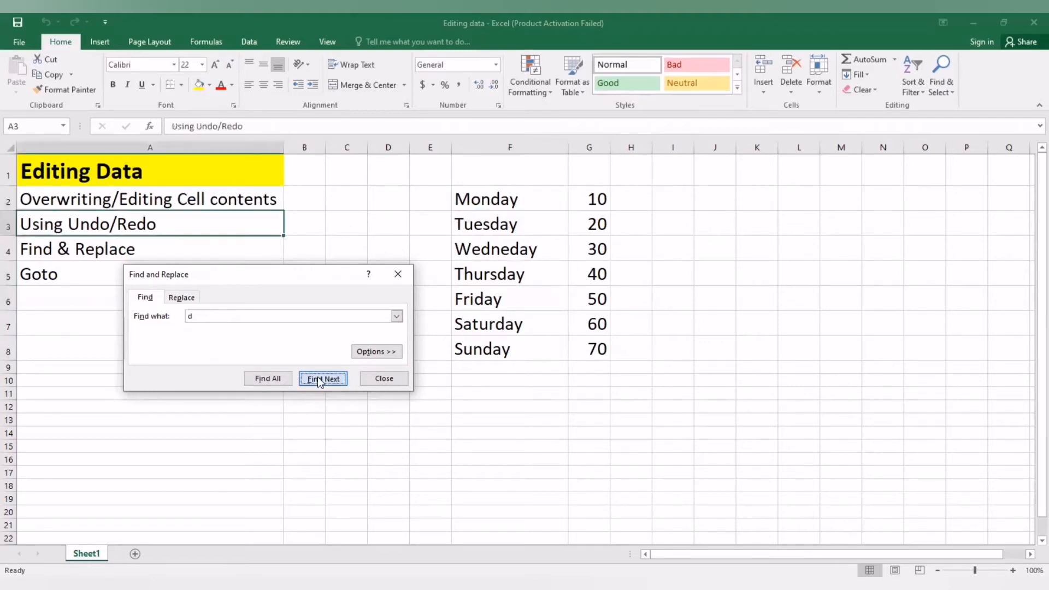
{"action": "left_click", "coordinate": [321, 379]}
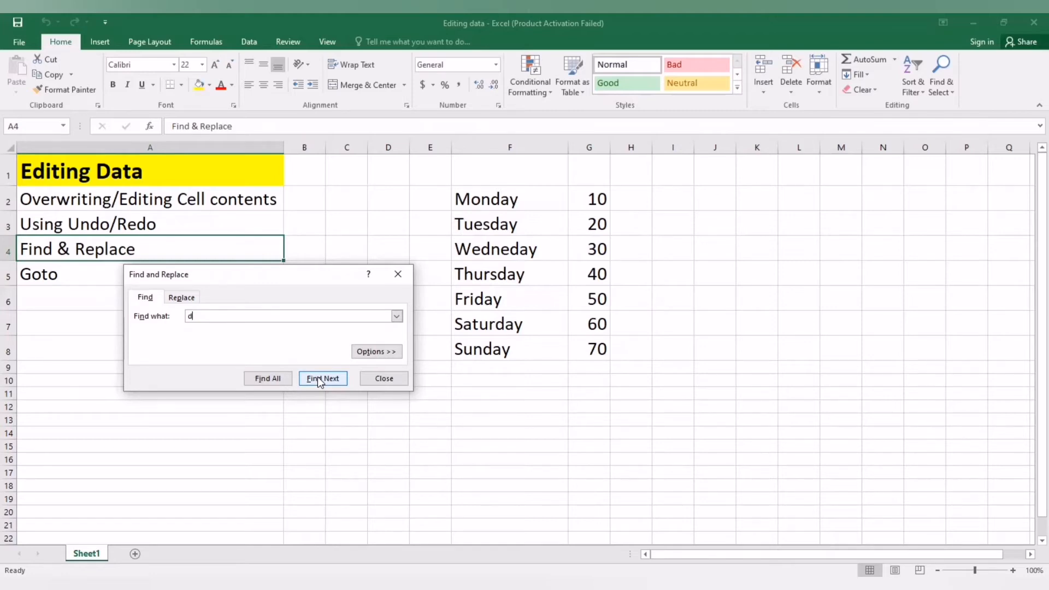
{"action": "key", "text": "Escape"}
{"action": "left_click", "coordinate": [362, 268]}
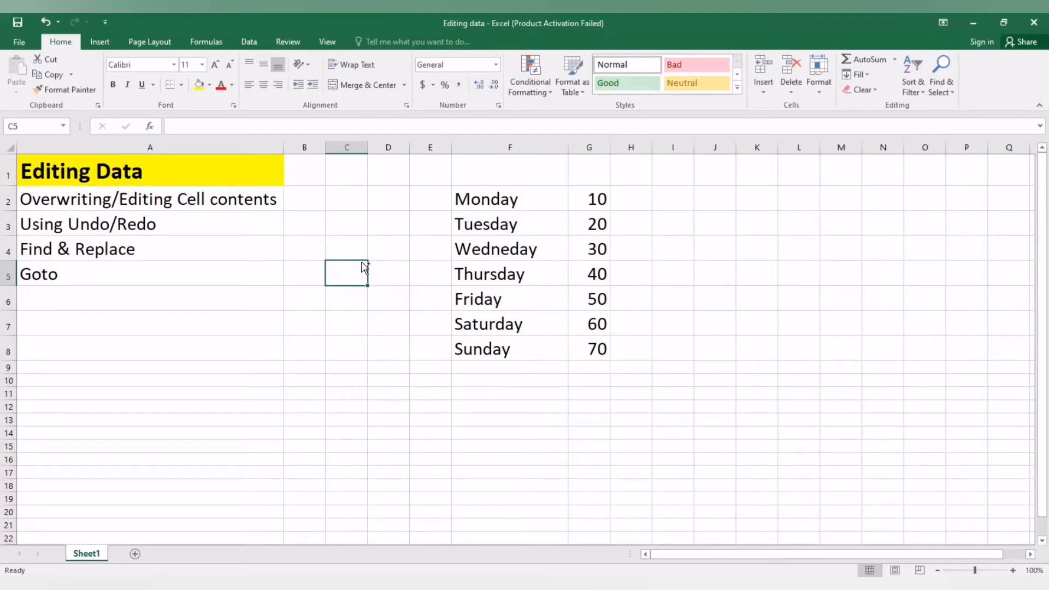
Set up a replacement of "y" with "g" and step through the matching cells.
{"action": "key", "text": "ctrl+h"}
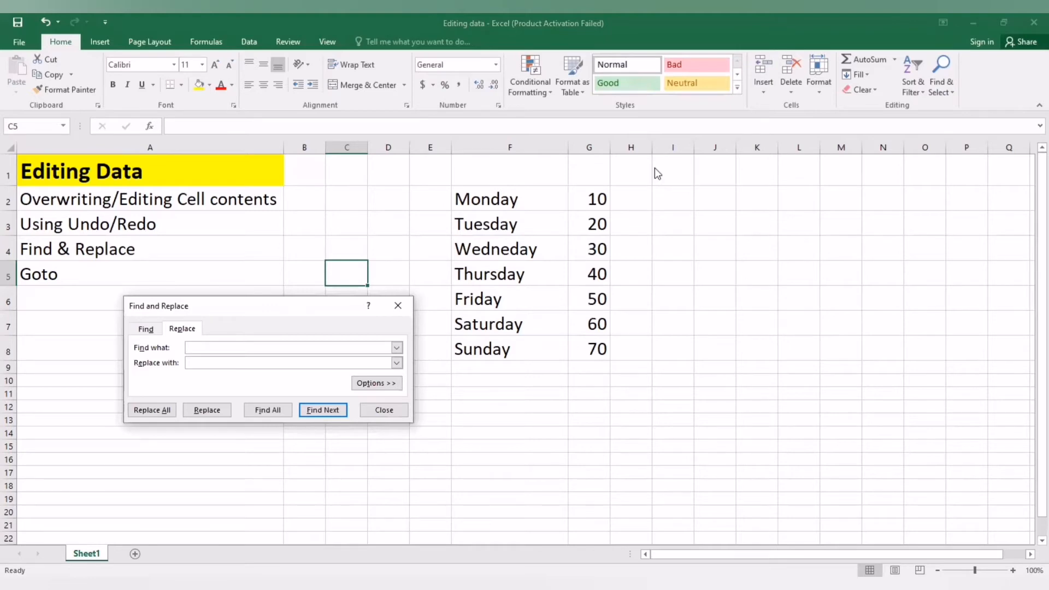
{"action": "left_click_drag", "start_coordinate": [156, 306], "coordinate": [703, 170]}
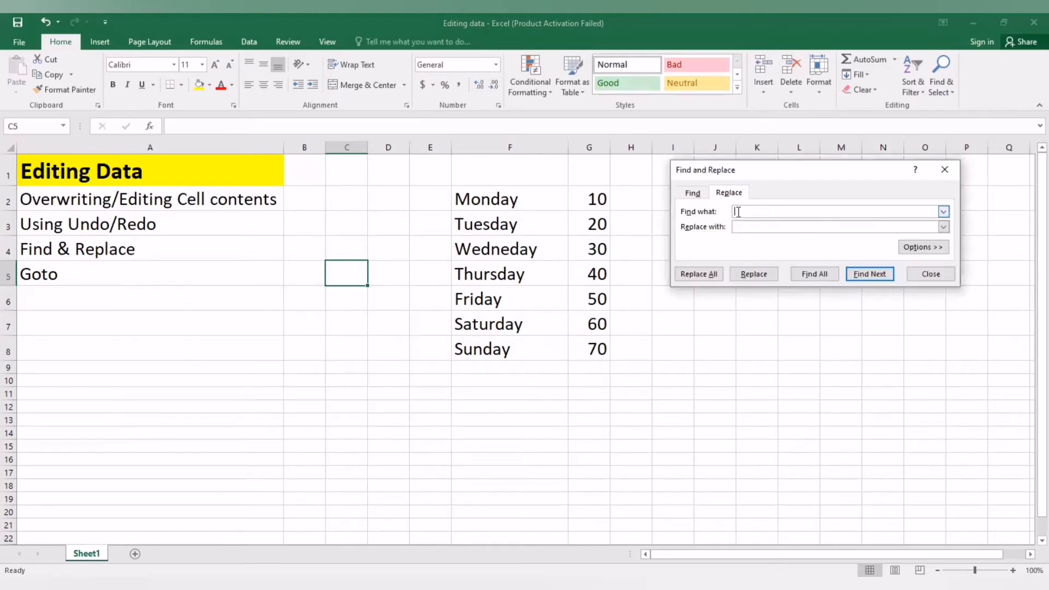
{"action": "type", "text": "y"}
{"action": "left_click", "coordinate": [759, 230]}
{"action": "type", "text": "g"}
{"action": "left_click", "coordinate": [874, 273]}
{"action": "left_click", "coordinate": [874, 273]}
{"action": "left_click", "coordinate": [874, 273]}
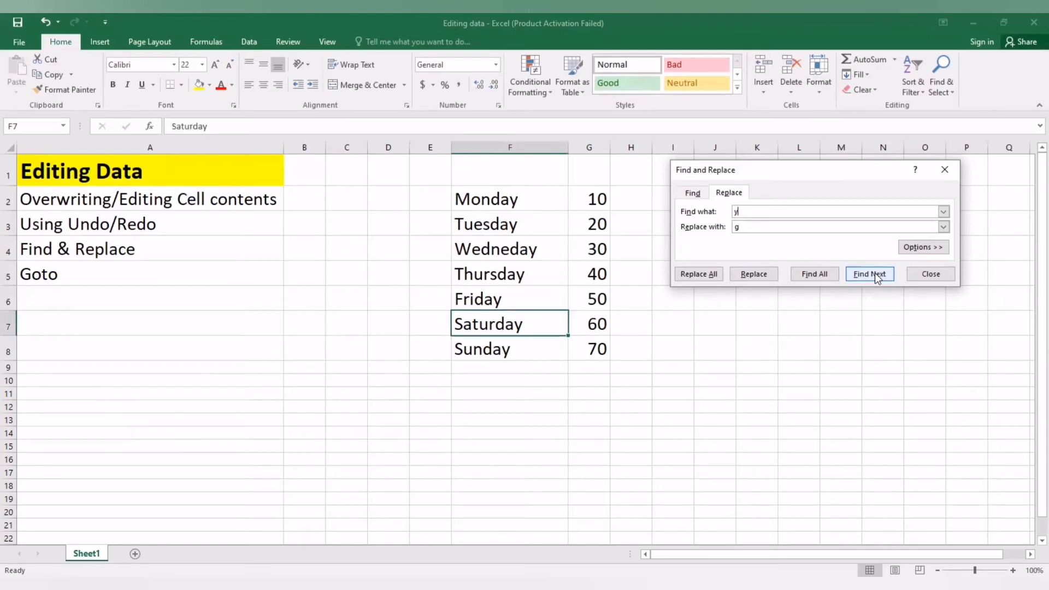
{"action": "left_click", "coordinate": [874, 274]}
{"action": "left_click", "coordinate": [874, 274]}
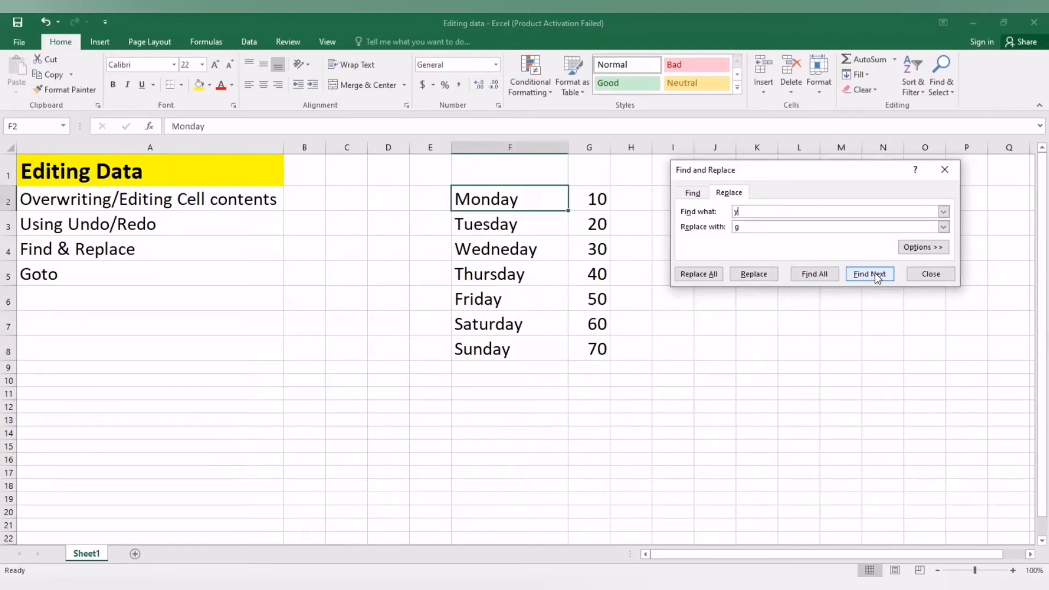
Replace all occurrences of "y" with "g" in the sheet and close the Find and Replace dialog.
{"action": "left_click", "coordinate": [699, 274]}
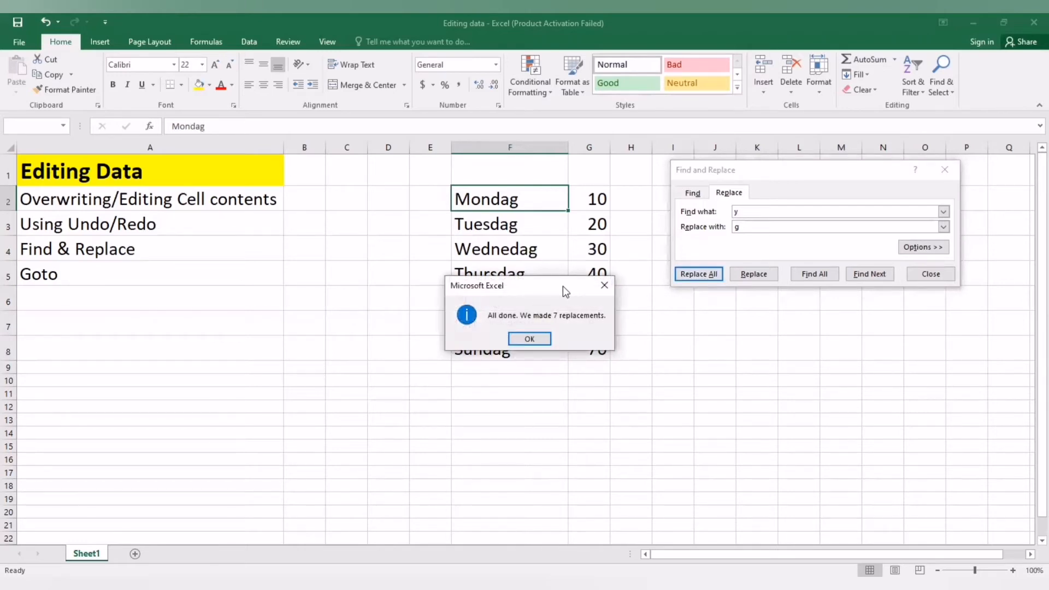
{"action": "left_click_drag", "start_coordinate": [562, 286], "coordinate": [516, 270]}
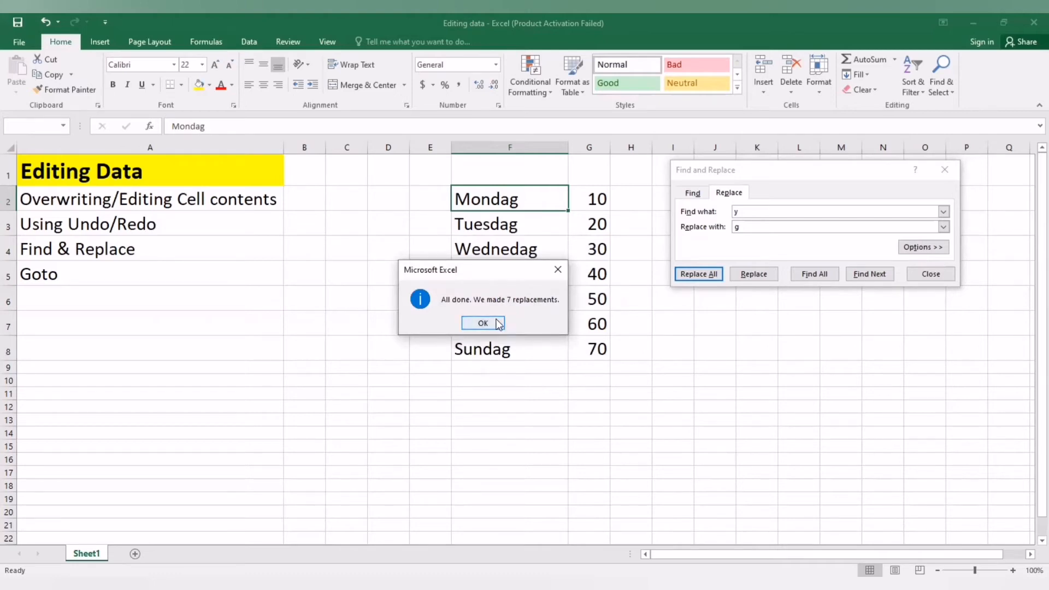
{"action": "left_click", "coordinate": [483, 323]}
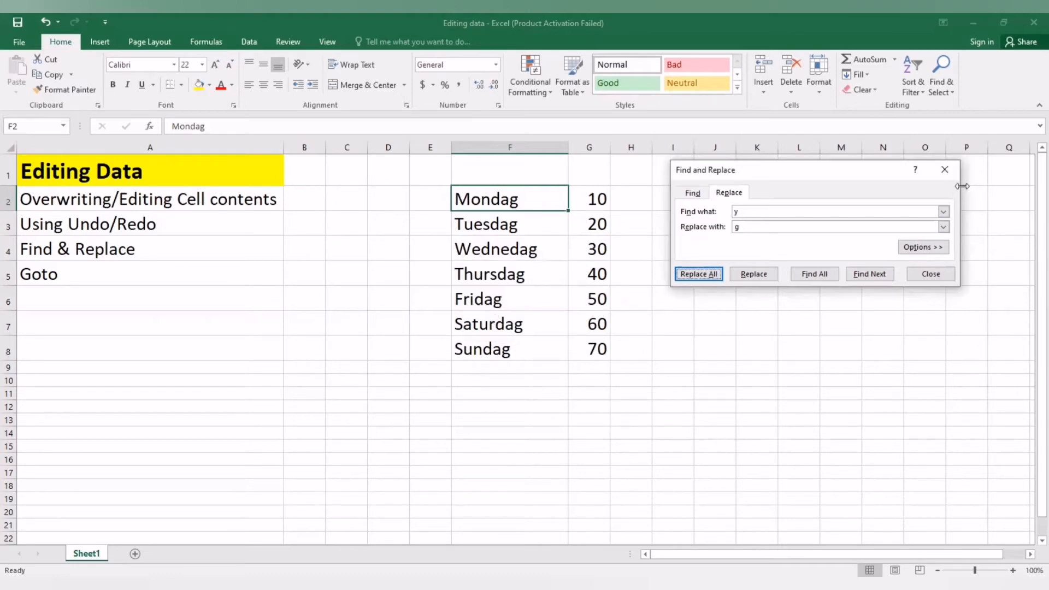
{"action": "left_click", "coordinate": [946, 175]}
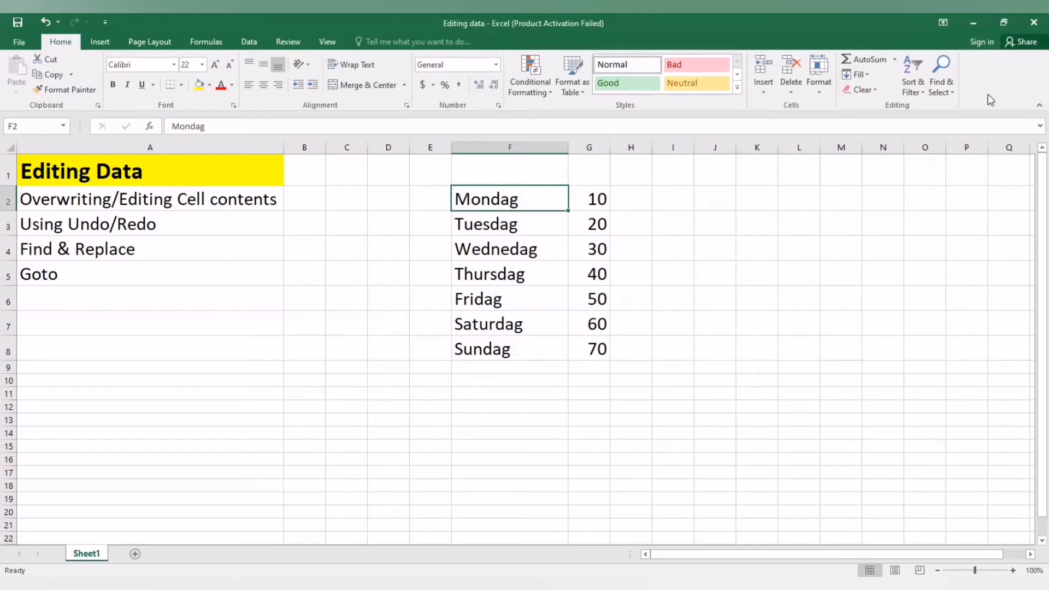
Replace all occurrences of "g" with "y" in the sheet and close the Find and Replace dialog.
{"action": "left_click", "coordinate": [953, 94]}
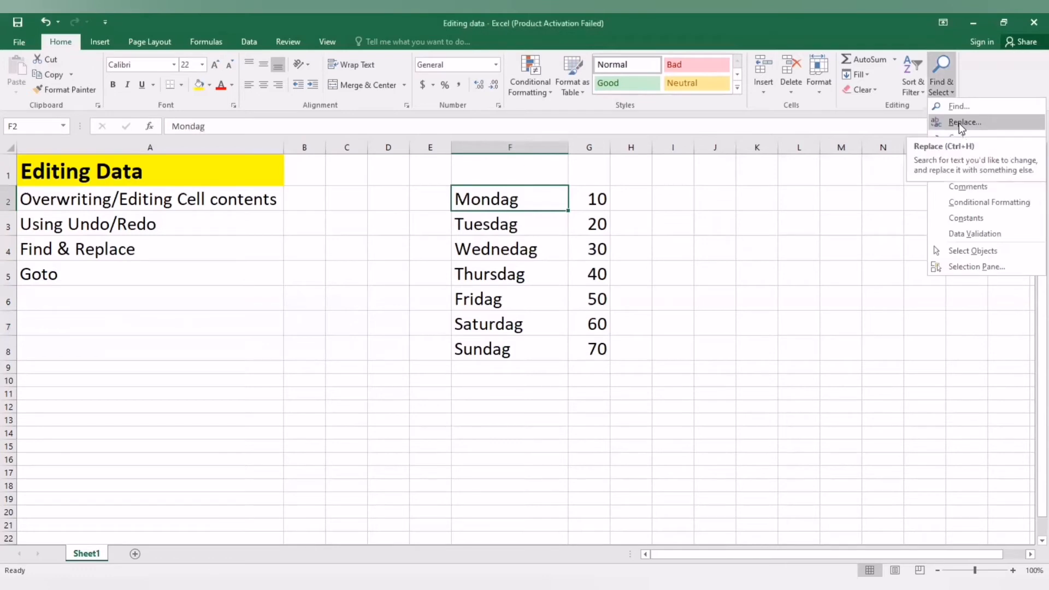
{"action": "left_click", "coordinate": [959, 123]}
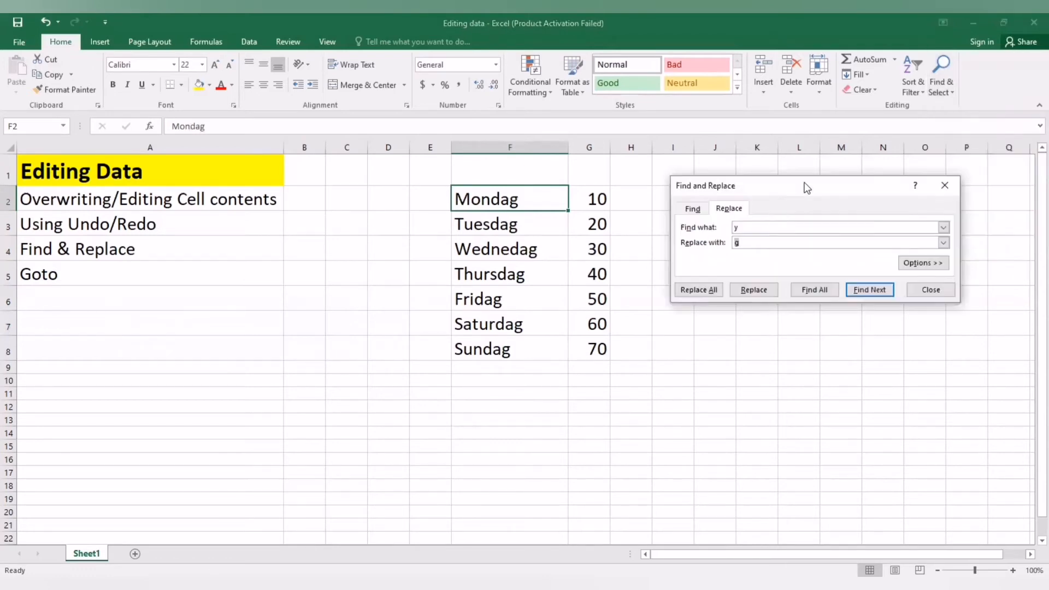
{"action": "left_click_drag", "start_coordinate": [773, 189], "coordinate": [740, 209]}
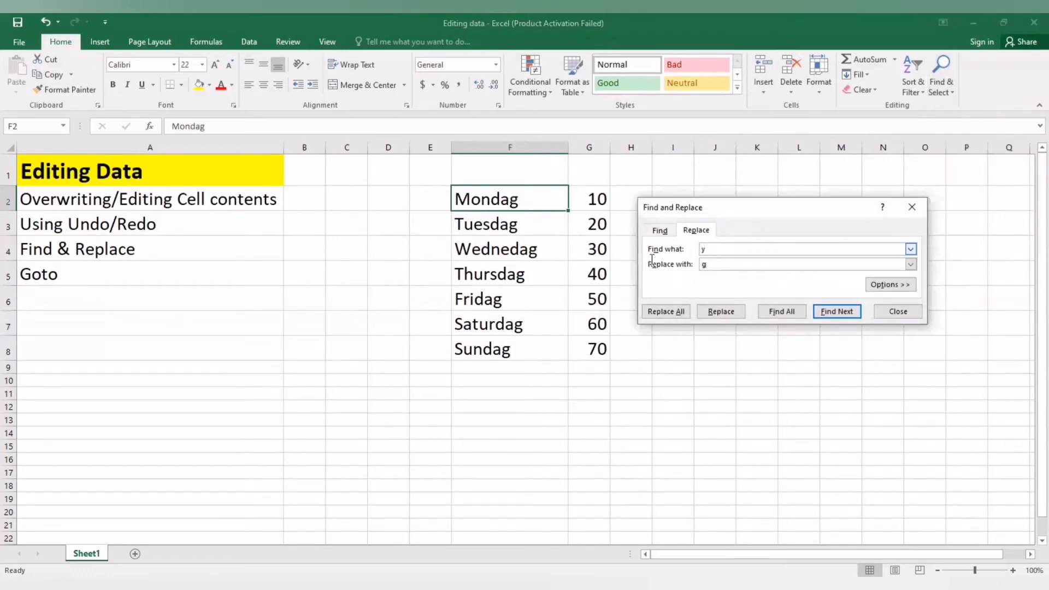
{"action": "type", "text": "g"}
{"action": "key", "text": "BackSpace"}
{"action": "type", "text": "y"}
{"action": "left_click", "coordinate": [672, 310]}
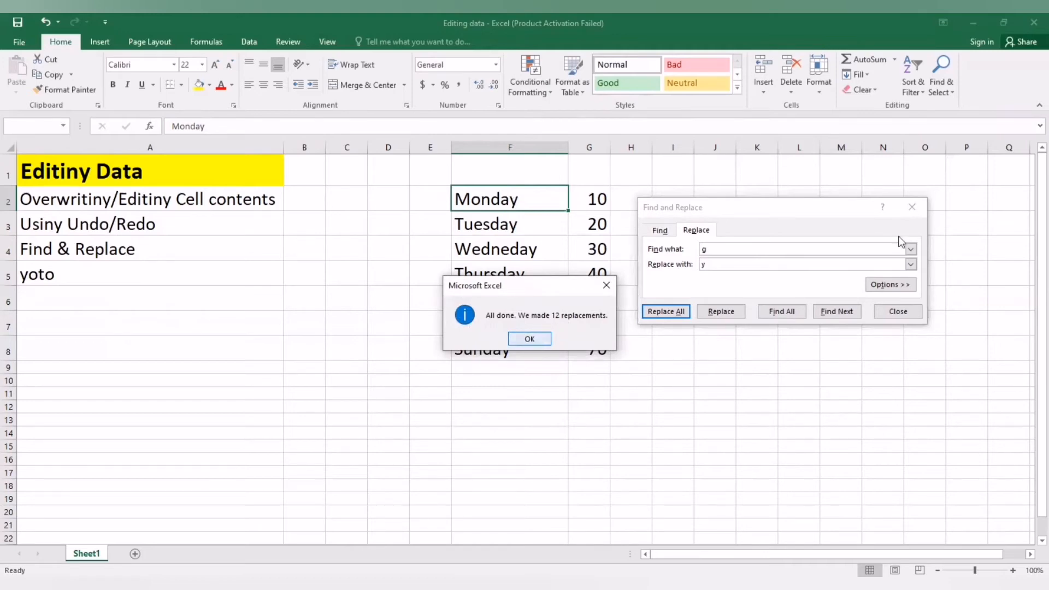
{"action": "left_click", "coordinate": [530, 339]}
{"action": "key", "text": "Escape"}
{"action": "left_click", "coordinate": [330, 471]}
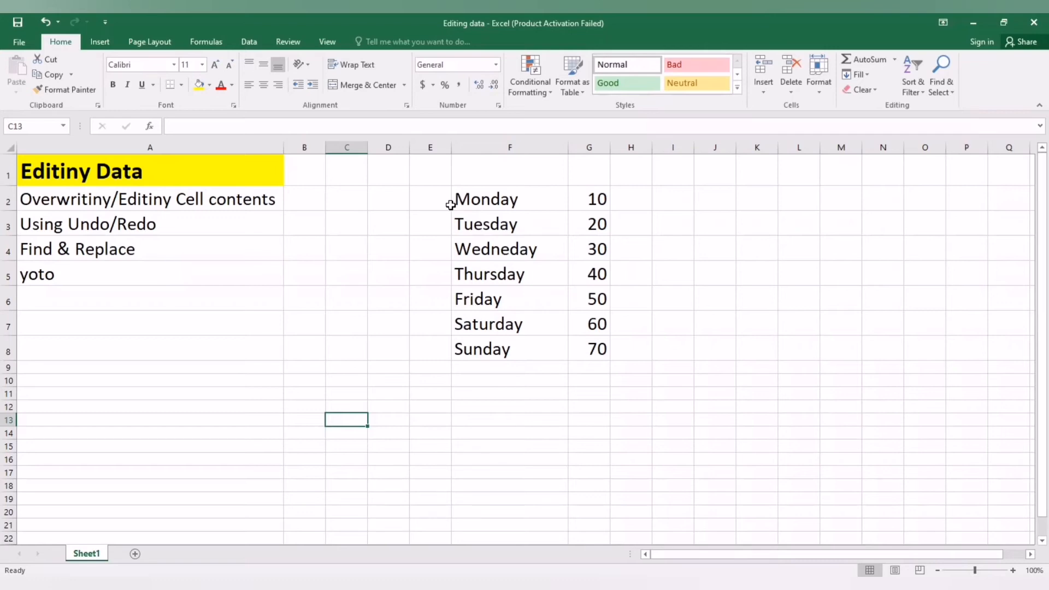
Enter 123 in cell F9 below Sunday, using Undo and Redo on the entry.
{"action": "left_click", "coordinate": [493, 371]}
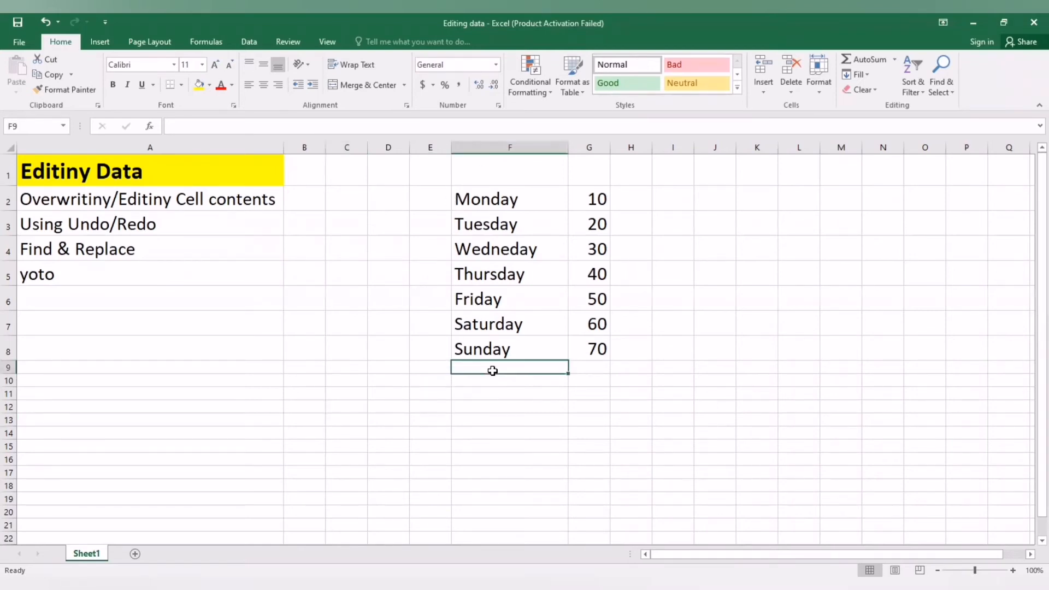
{"action": "type", "text": "123"}
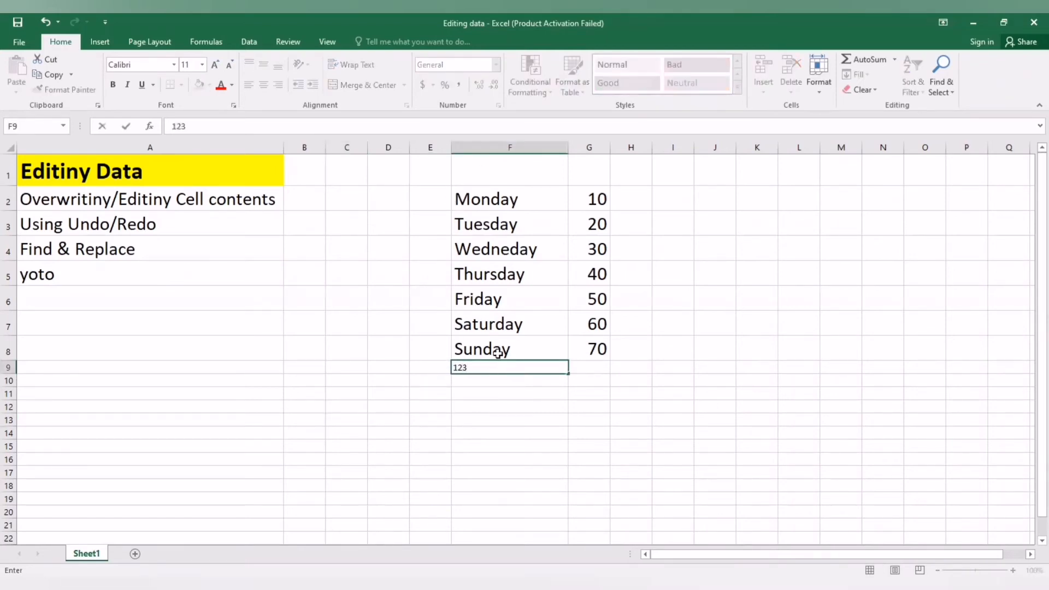
{"action": "left_click", "coordinate": [46, 22]}
{"action": "left_click", "coordinate": [70, 21]}
{"action": "left_click", "coordinate": [421, 419]}
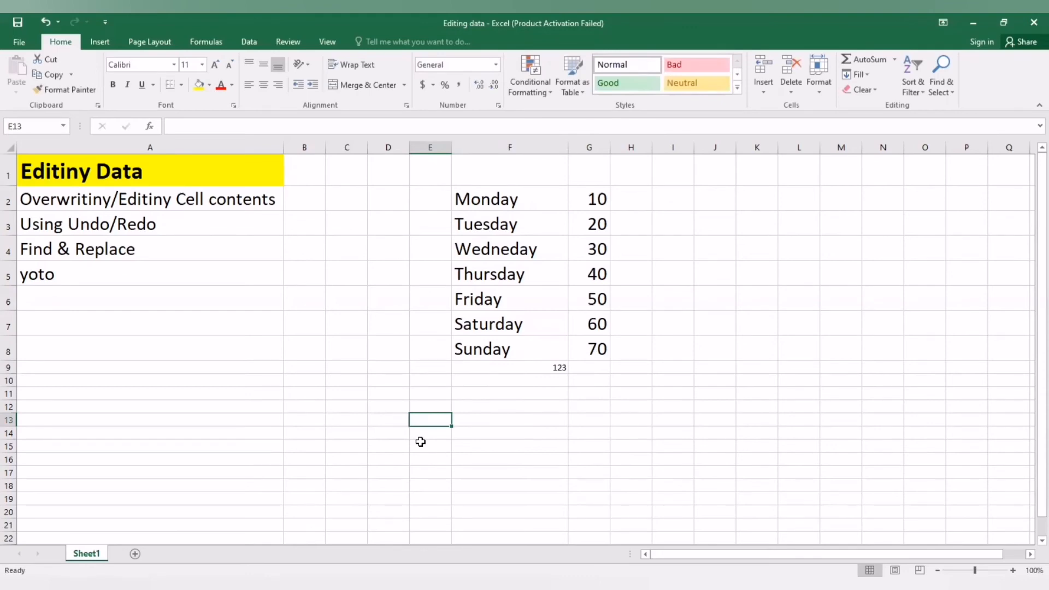
Edit cell F2 in place, clearing Monday and entering "qwerty" instead.
{"action": "left_click", "coordinate": [527, 199]}
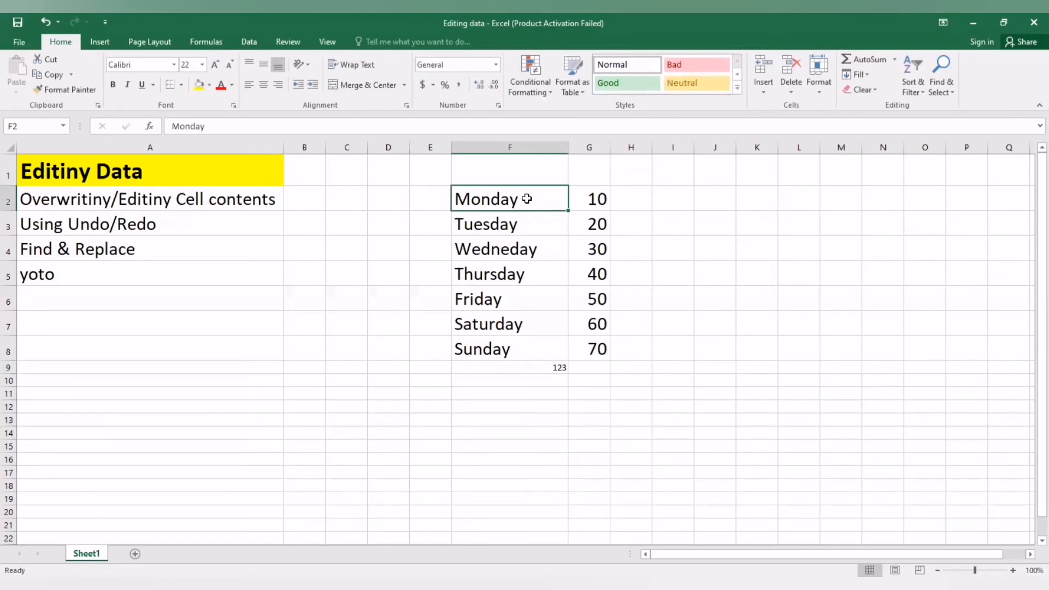
{"action": "double_click", "coordinate": [527, 199]}
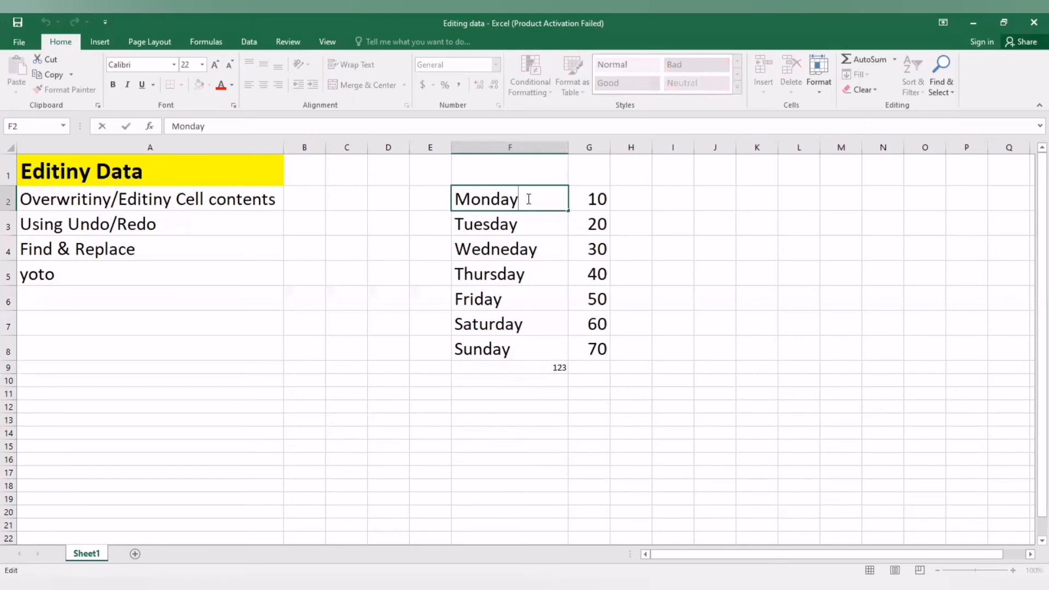
{"action": "key", "text": "BackSpace"}
{"action": "key", "text": "BackSpace"}
{"action": "key", "text": "BackSpace"}
{"action": "key", "text": "BackSpace"}
{"action": "key", "text": "BackSpace"}
{"action": "key", "text": "BackSpace"}
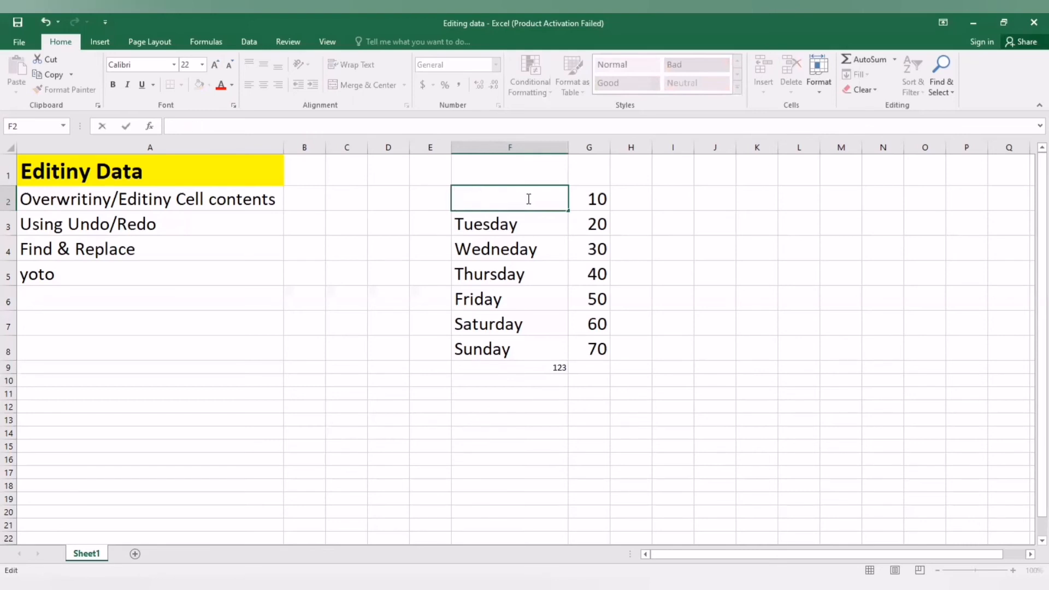
{"action": "type", "text": "qwerty"}
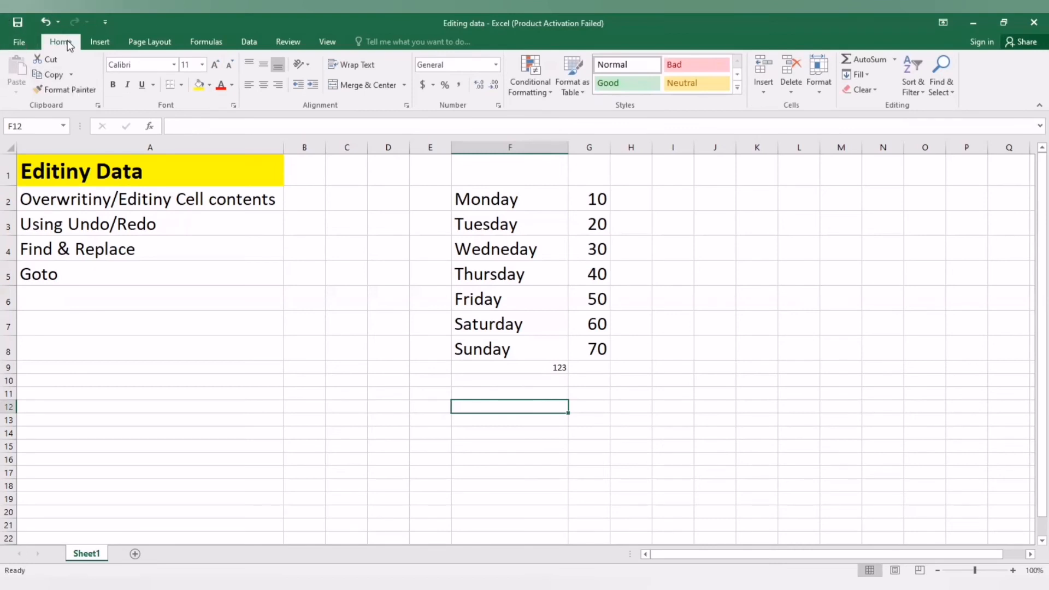
Use Go To to jump to cell F4, moving the dialog clear of the weekday data.
{"action": "left_click", "coordinate": [952, 96]}
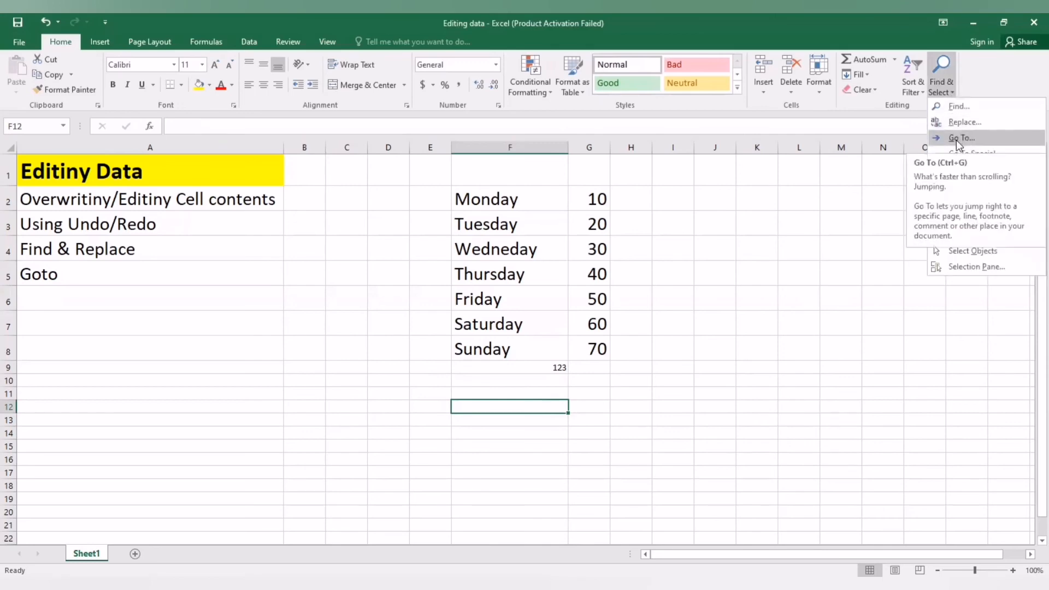
{"action": "left_click", "coordinate": [957, 140]}
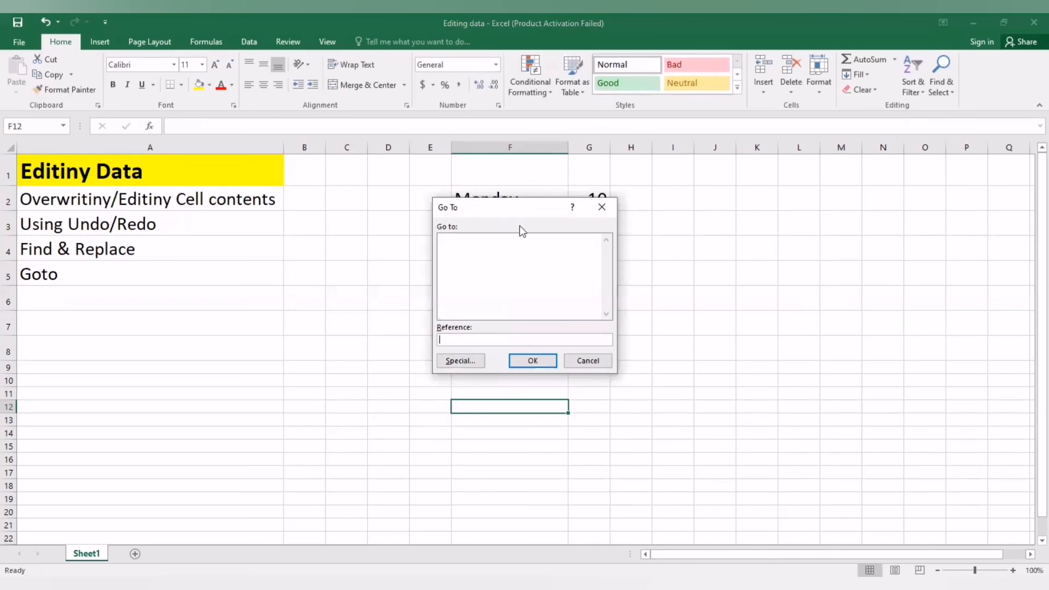
{"action": "left_click_drag", "start_coordinate": [517, 214], "coordinate": [750, 221]}
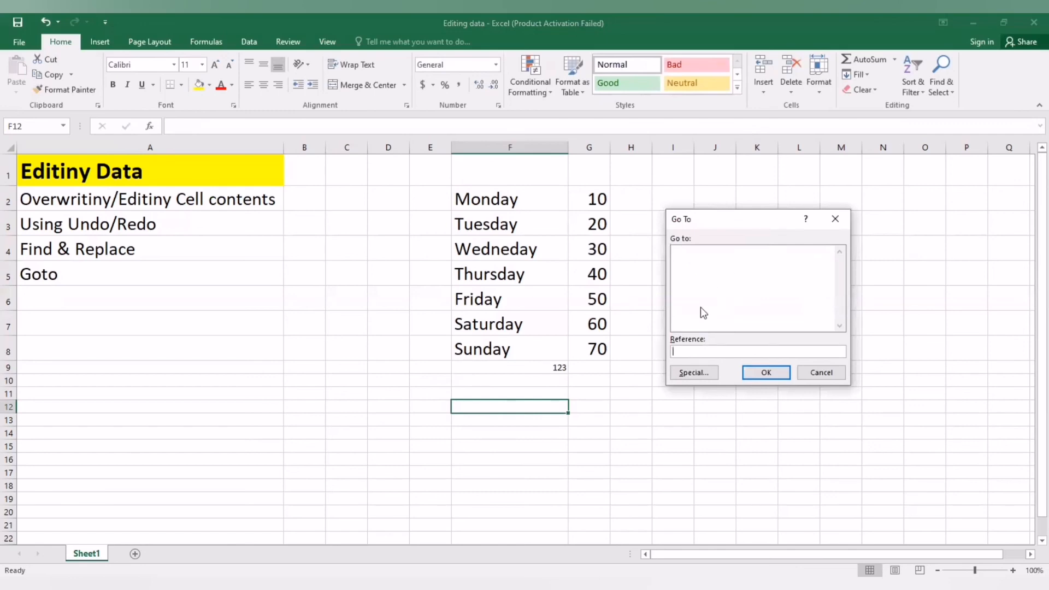
{"action": "type", "text": "F4"}
{"action": "key", "text": "Return"}
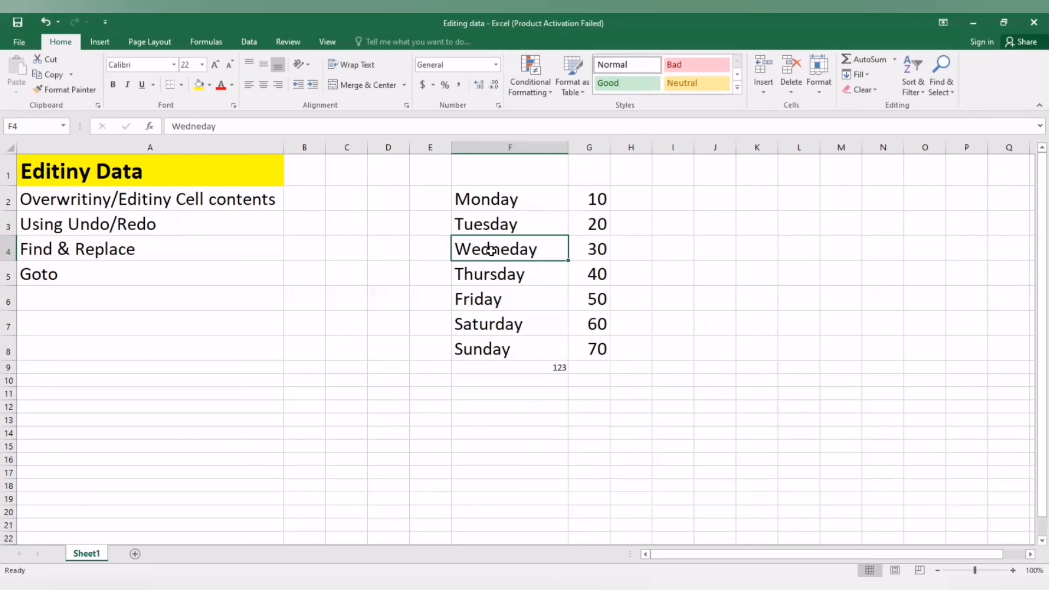
Use Go To again to jump to cell A2.
{"action": "key", "text": "ctrl+g"}
{"action": "type", "text": "F12"}
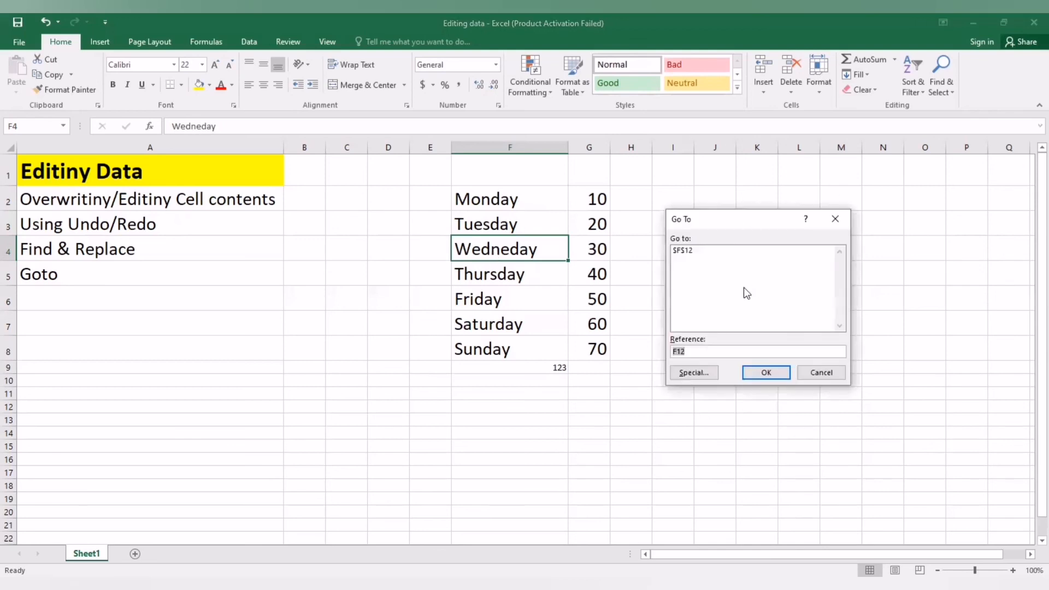
{"action": "left_click_drag", "start_coordinate": [711, 220], "coordinate": [641, 177]}
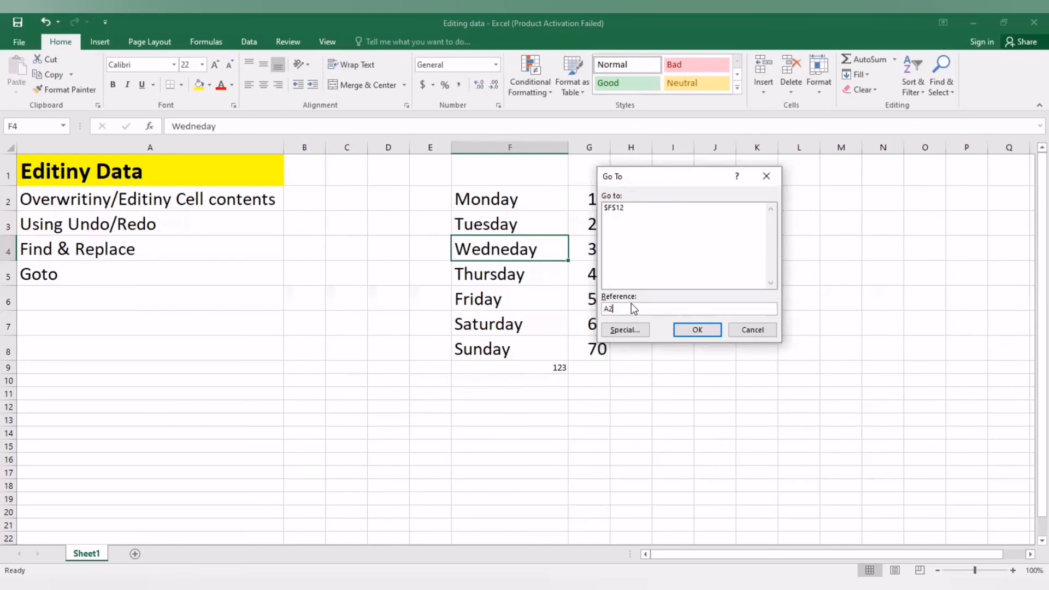
{"action": "key", "text": "Return"}
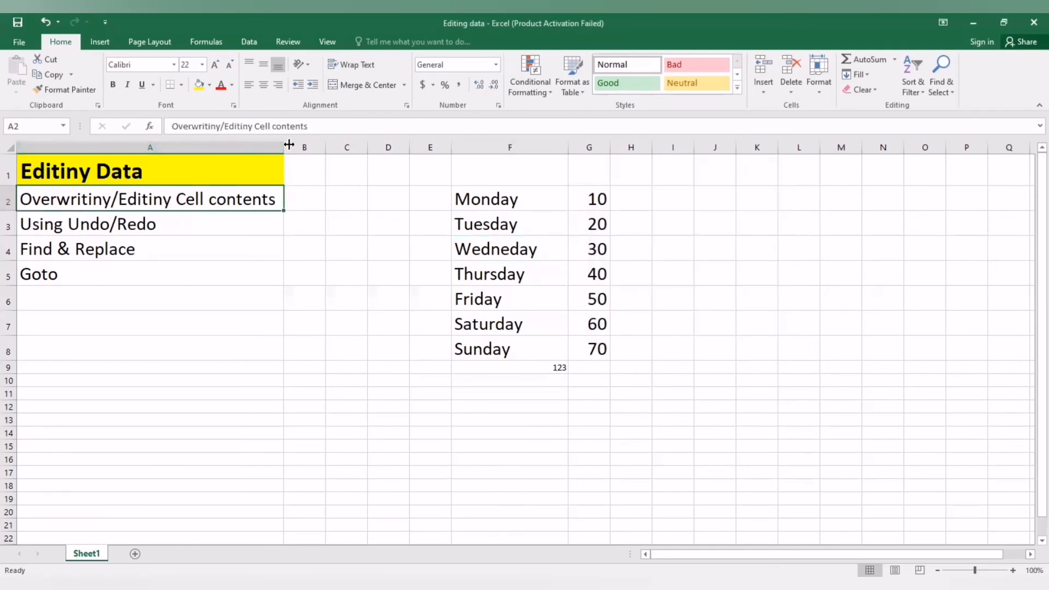